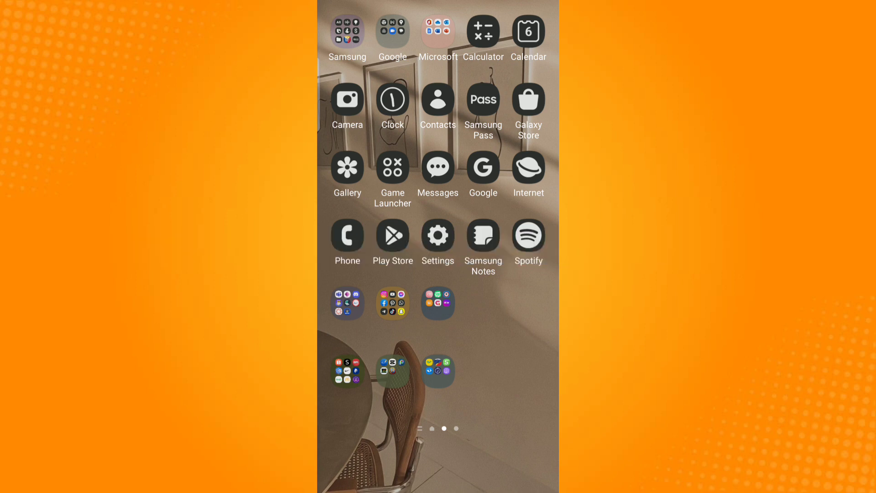
Launch Discord from the home-screen app folder, landing on the #general channel
click(348, 304)
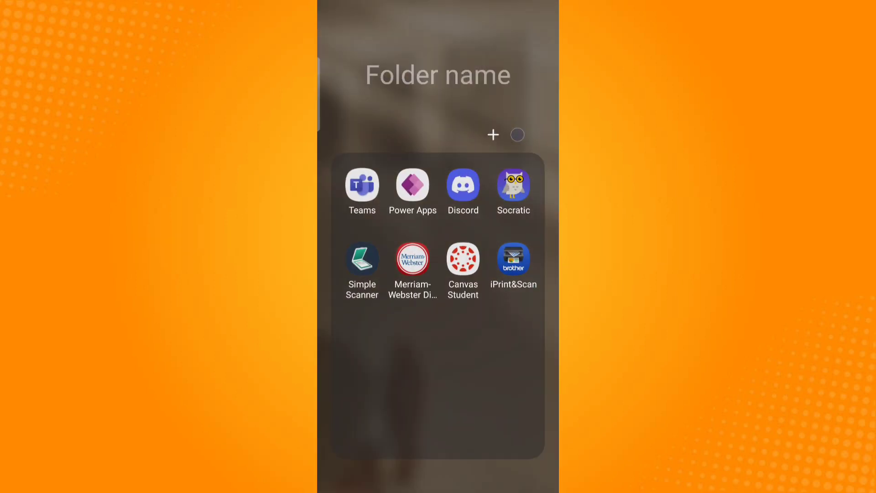
click(462, 186)
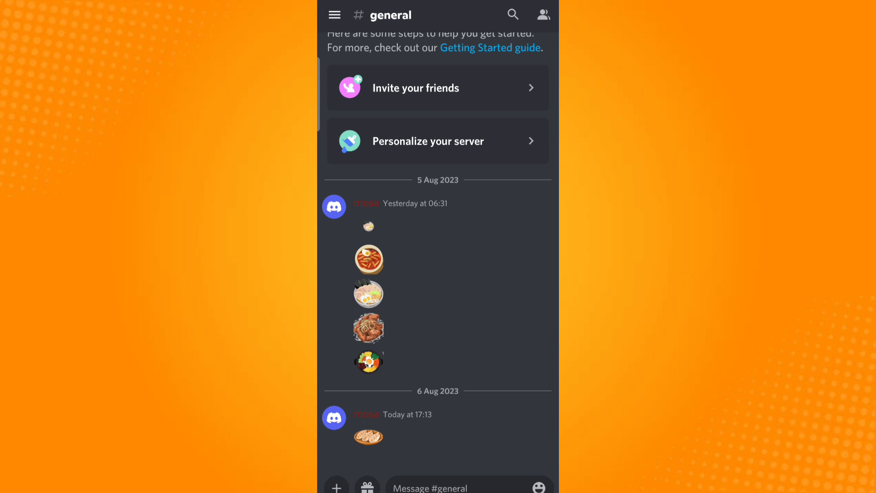
Toggle mosa's server channel drawer back into view and open its three-dot options menu
click(334, 15)
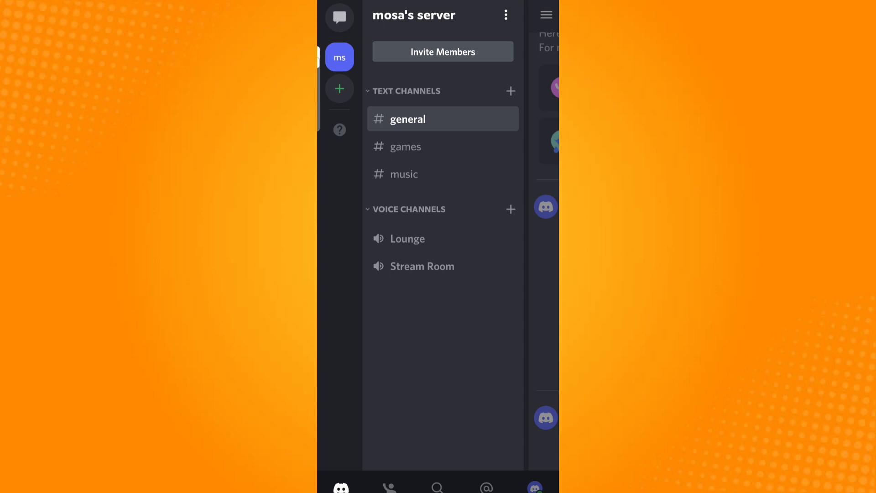
click(518, 357)
drag(342, 274, 479, 273)
click(506, 15)
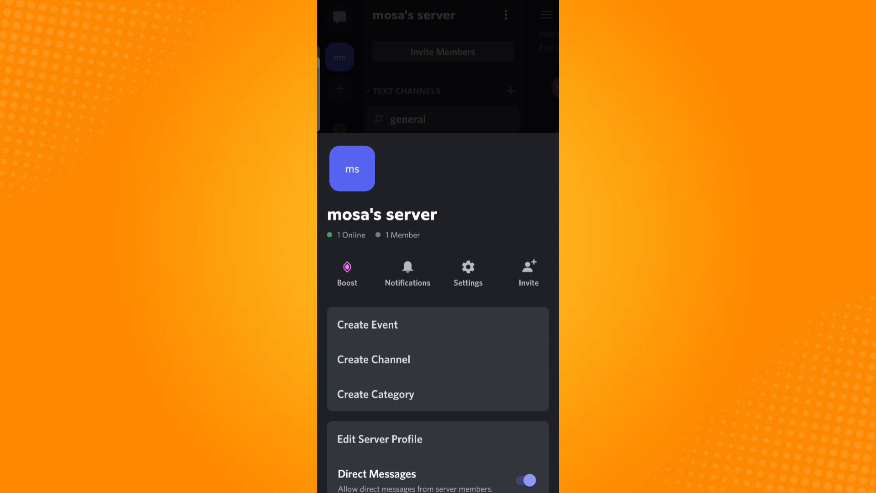
Go to mosa's Server Settings and then its Emoji page
click(468, 273)
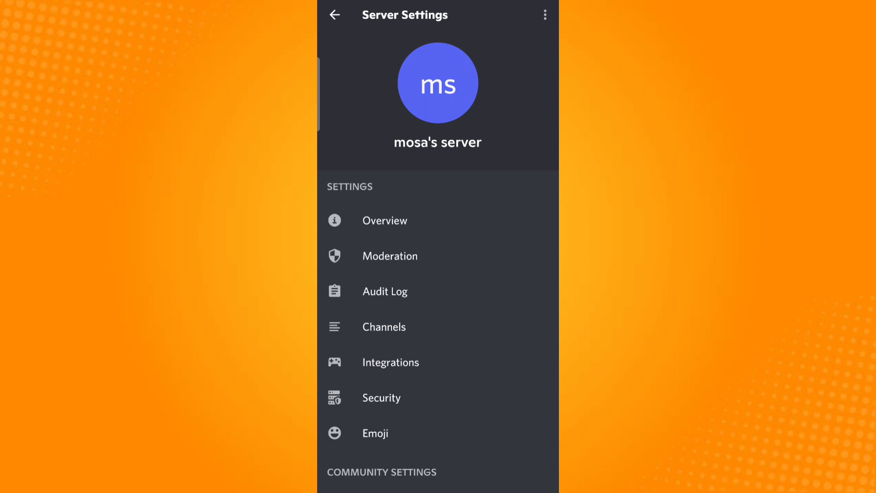
click(375, 433)
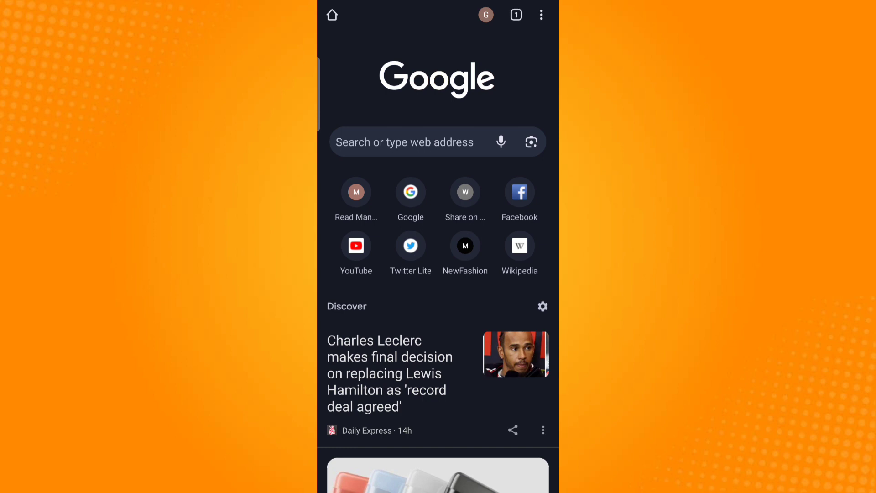
Search Google for 'coffee icon' and download the Stockio takeaway cup image
click(404, 142)
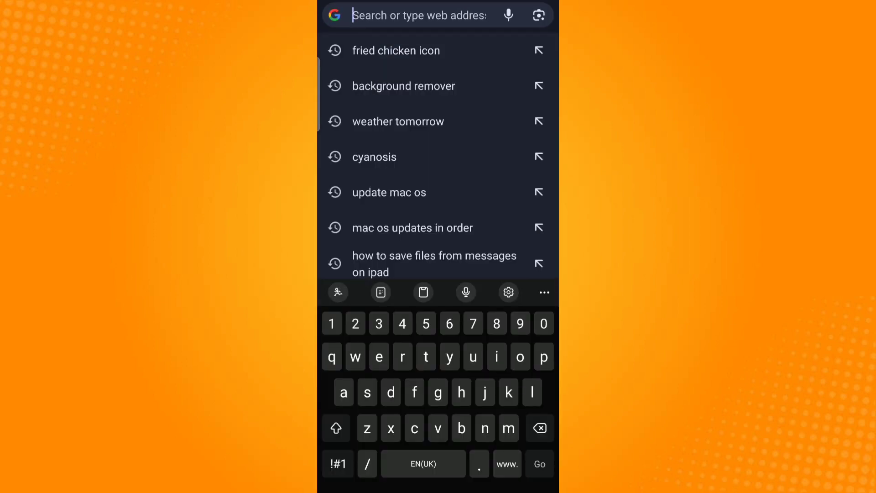
text(co)
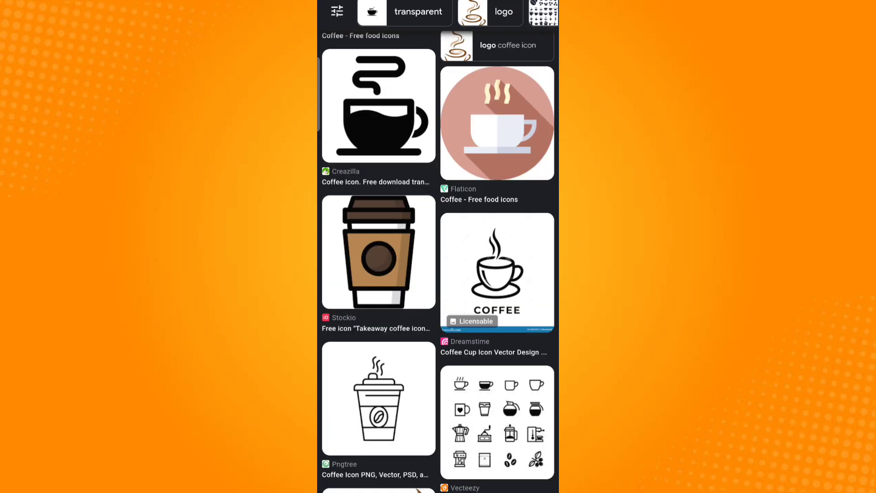
click(372, 252)
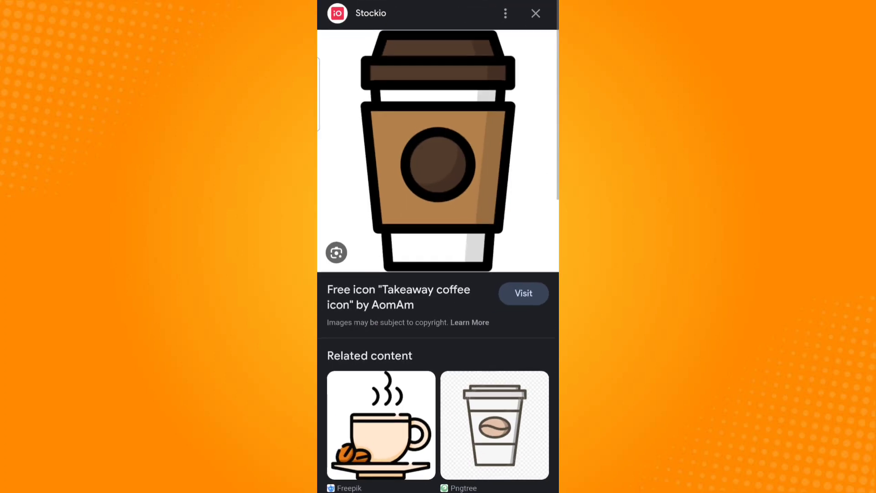
right_click(476, 145)
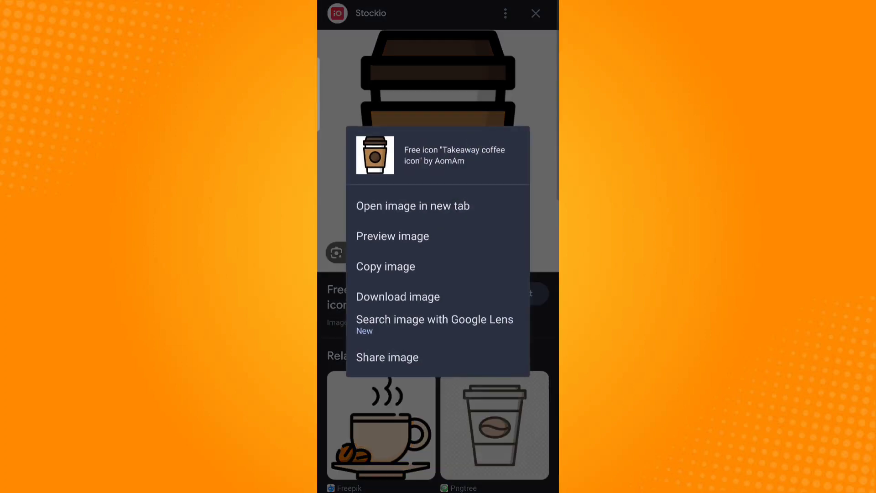
click(398, 296)
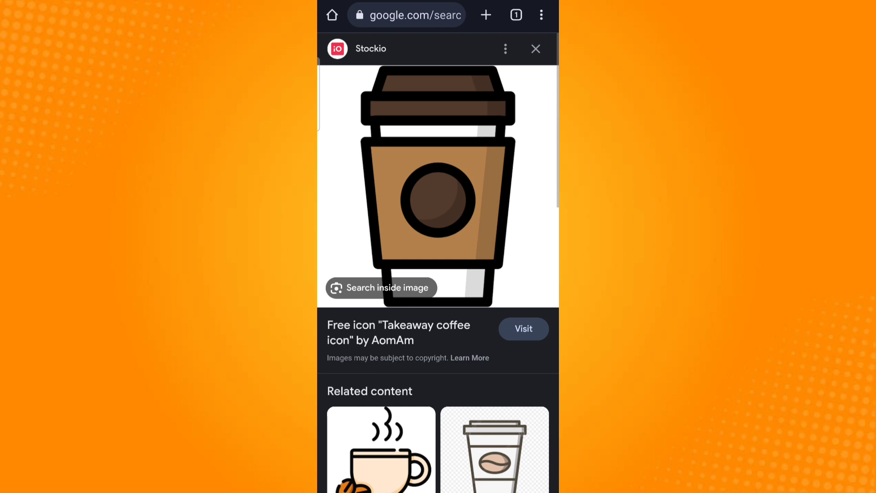
In a new tab, run the coffee icon through remove.bg and download the result
click(486, 15)
click(425, 142)
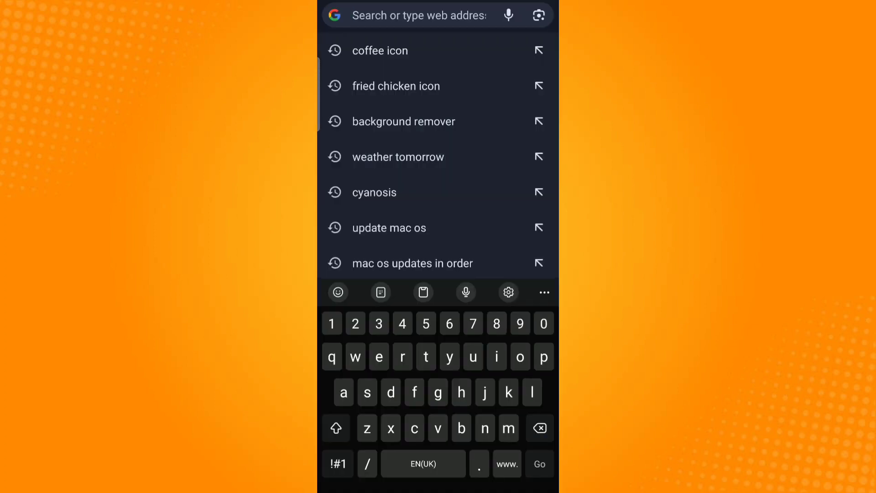
text(bac)
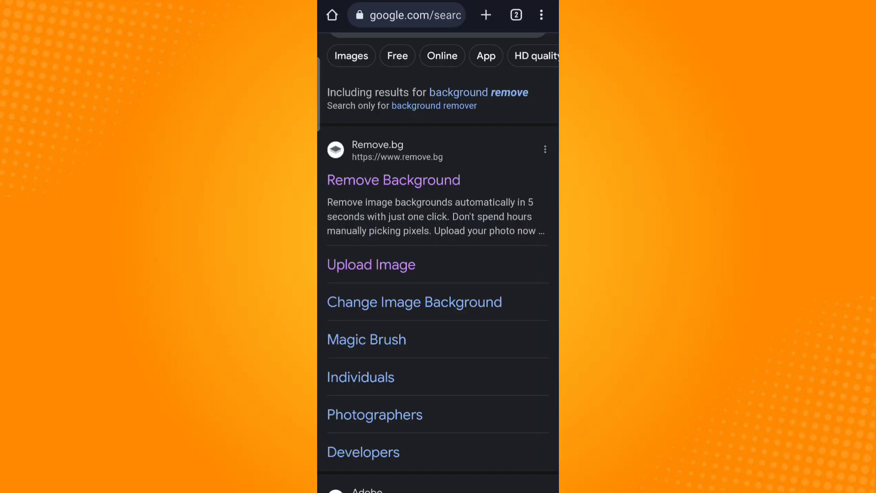
click(407, 184)
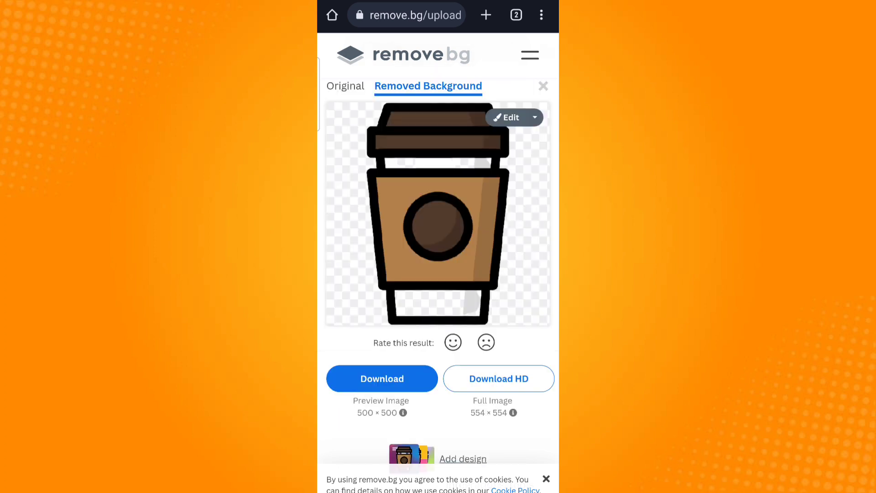
click(383, 379)
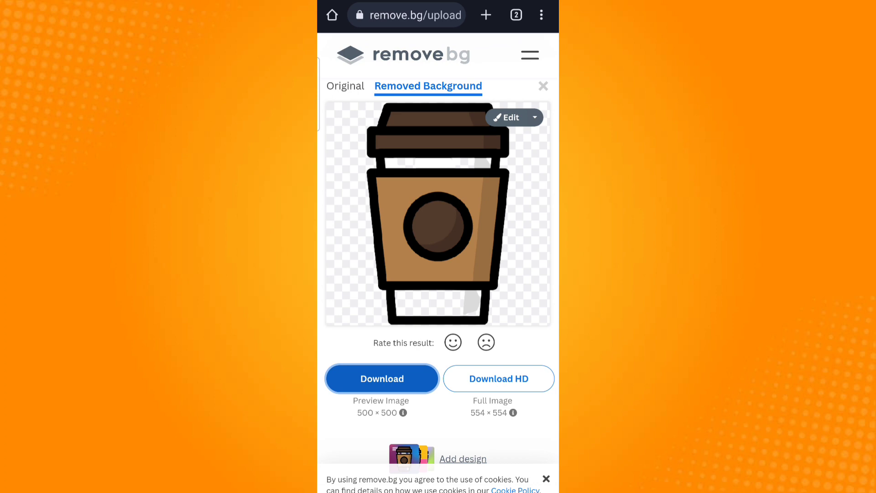
Back in Discord, upload the transparent coffee image from Files and open it for cropping
key(alt+Tab)
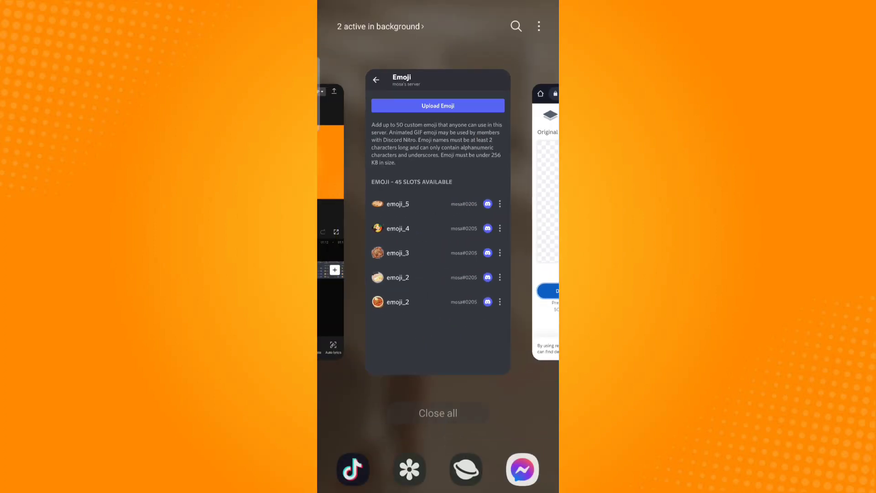
click(445, 205)
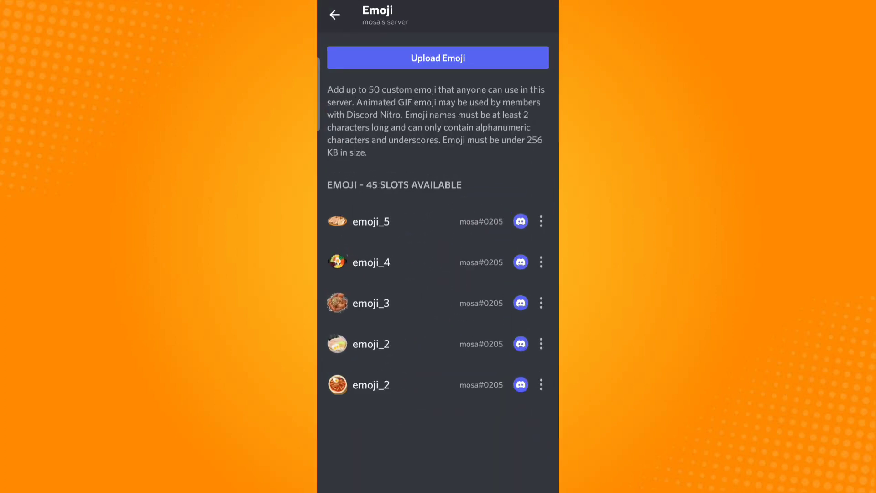
click(483, 61)
click(508, 456)
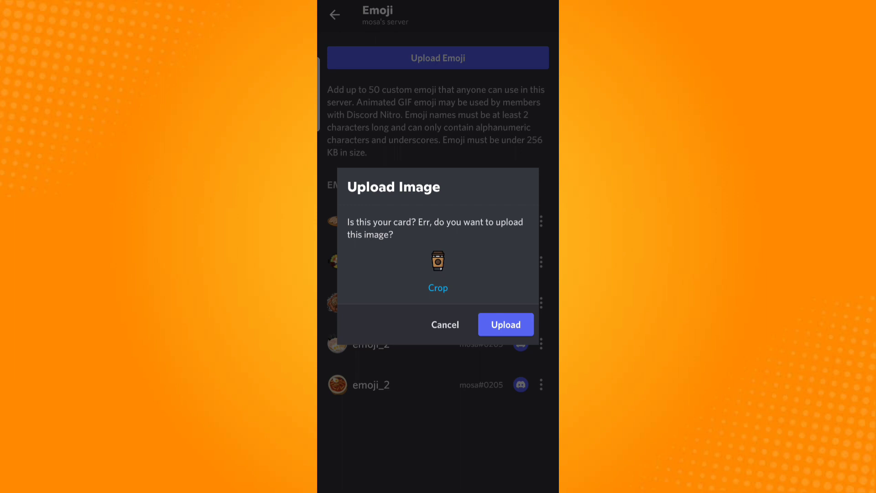
click(438, 288)
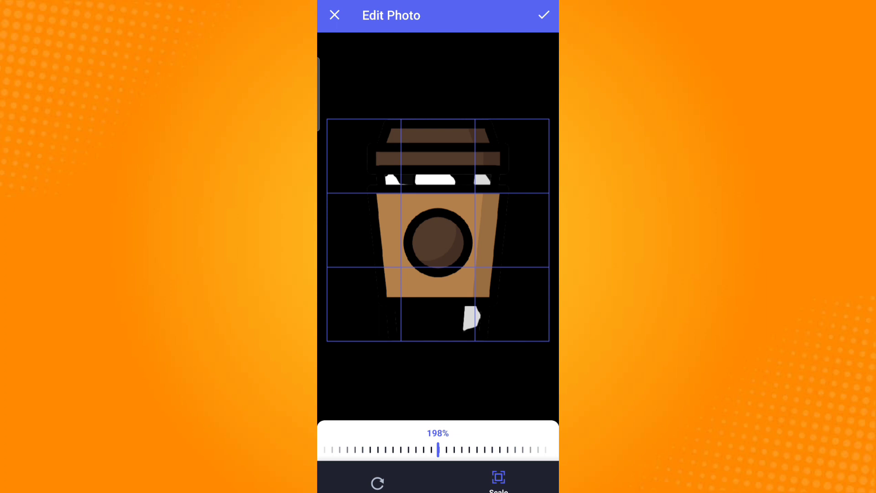
Confirm the crop to save the coffee cup as emoji_6
click(544, 16)
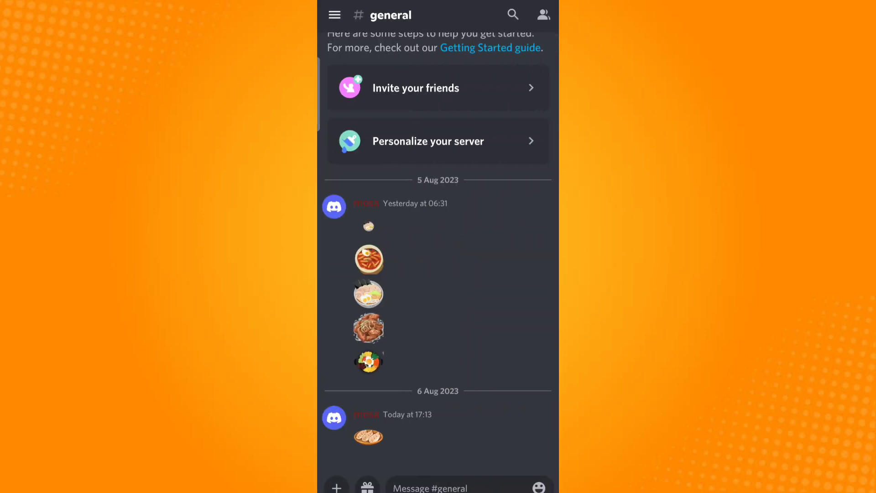
Pick mosa's coffee cup emoji from the emoji picker and send it to #general
click(430, 488)
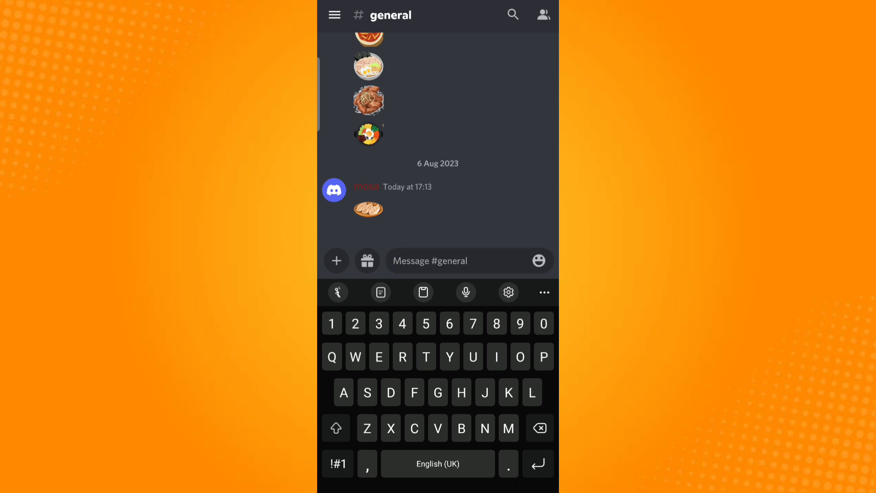
click(538, 260)
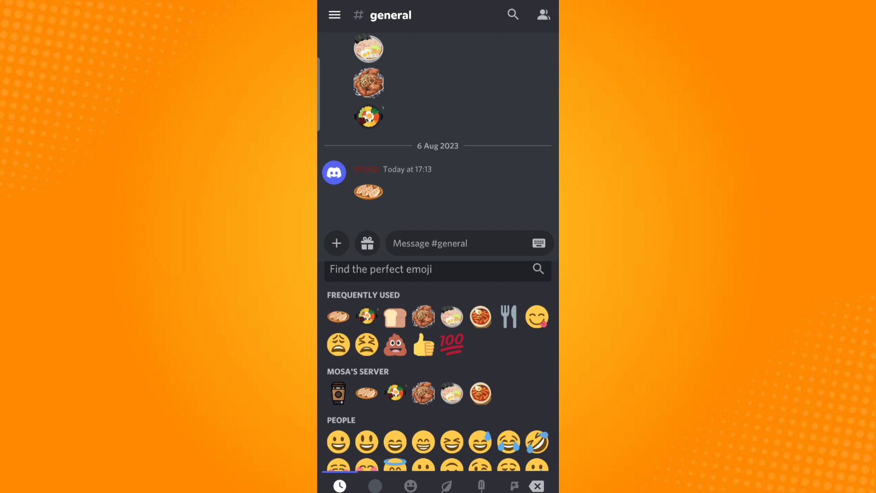
click(339, 395)
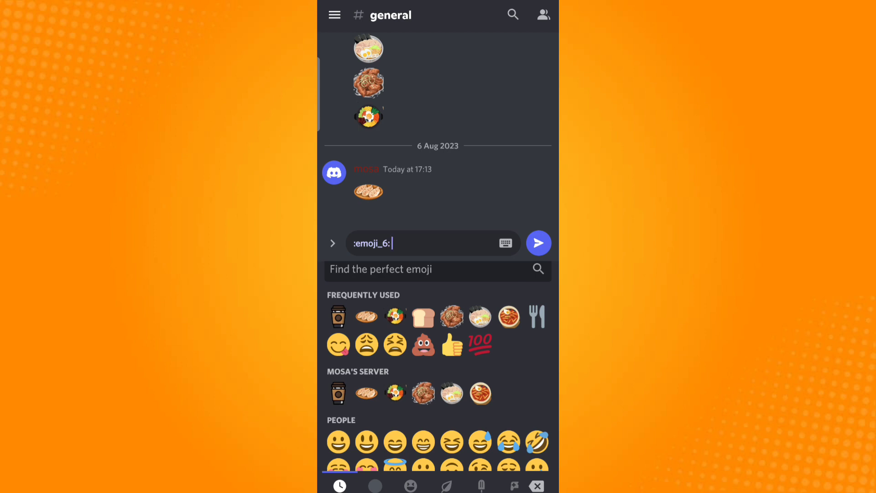
click(538, 242)
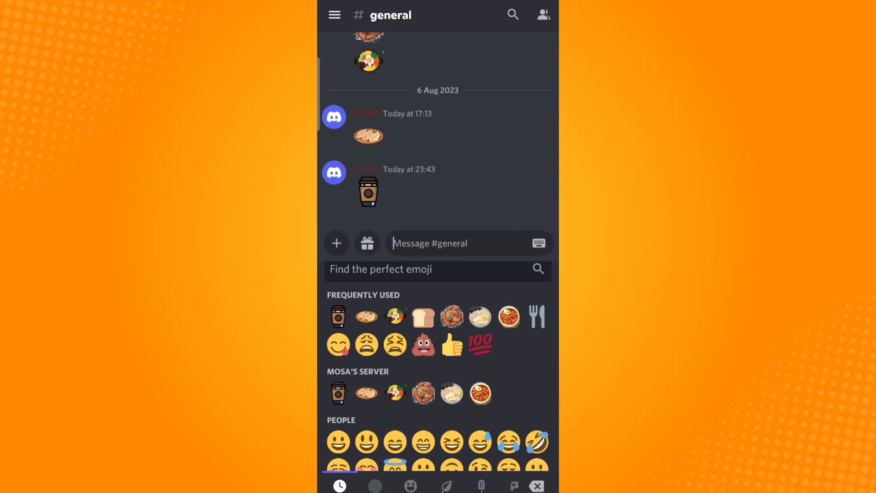